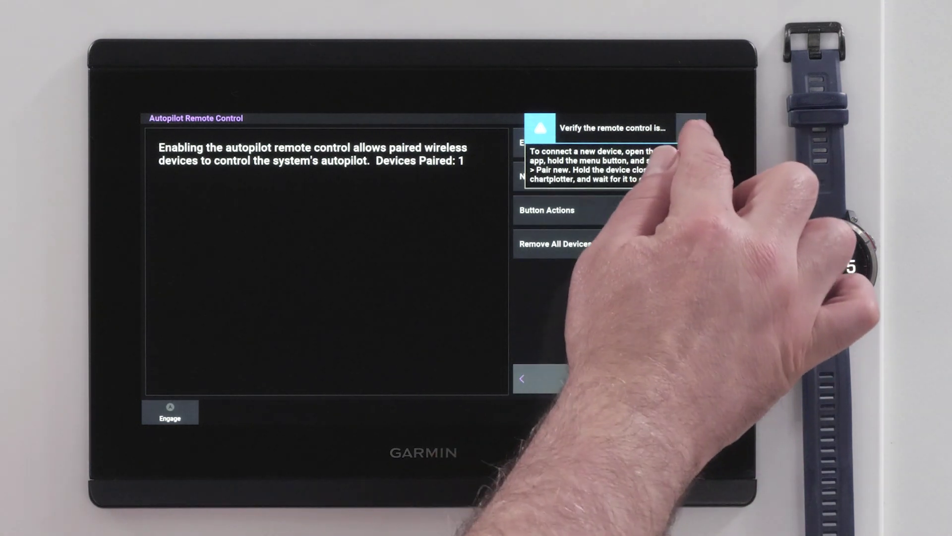
left_click(691, 128)
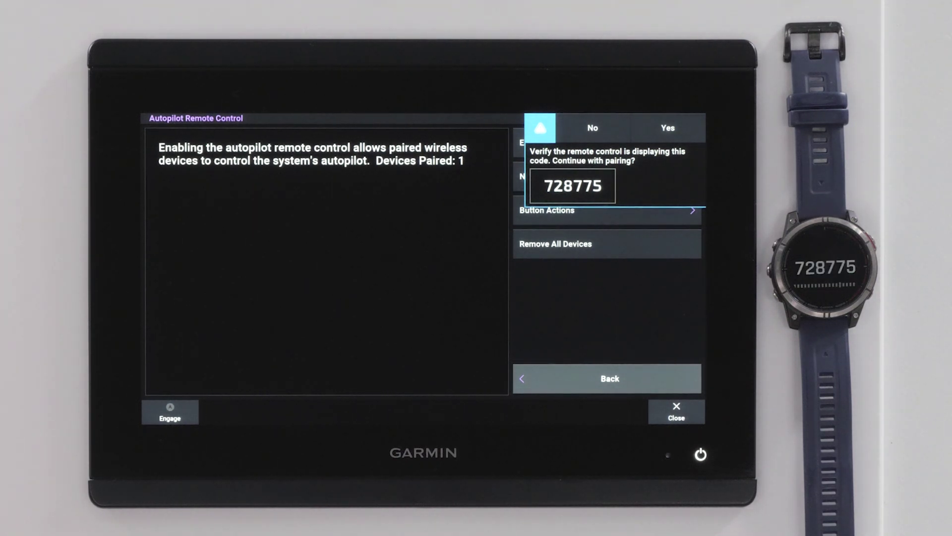
left_click(673, 129)
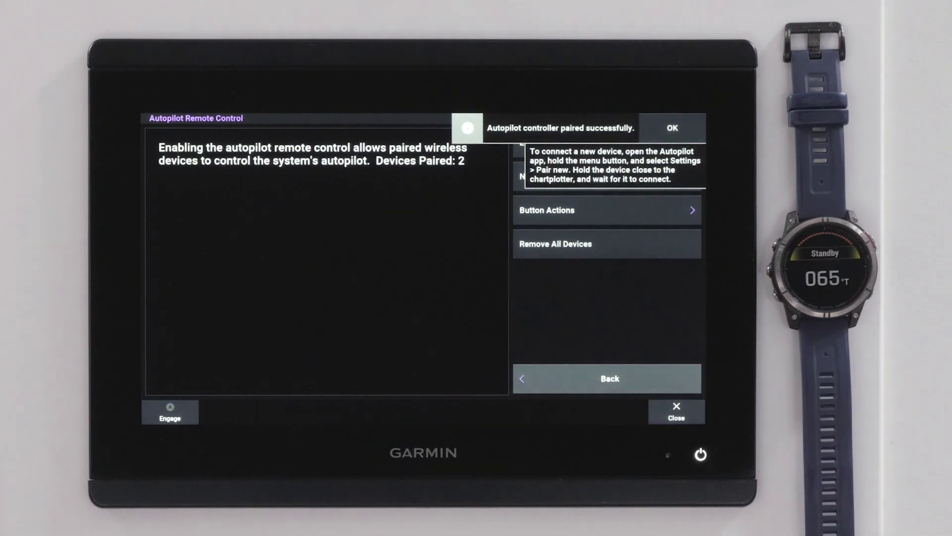
left_click(674, 128)
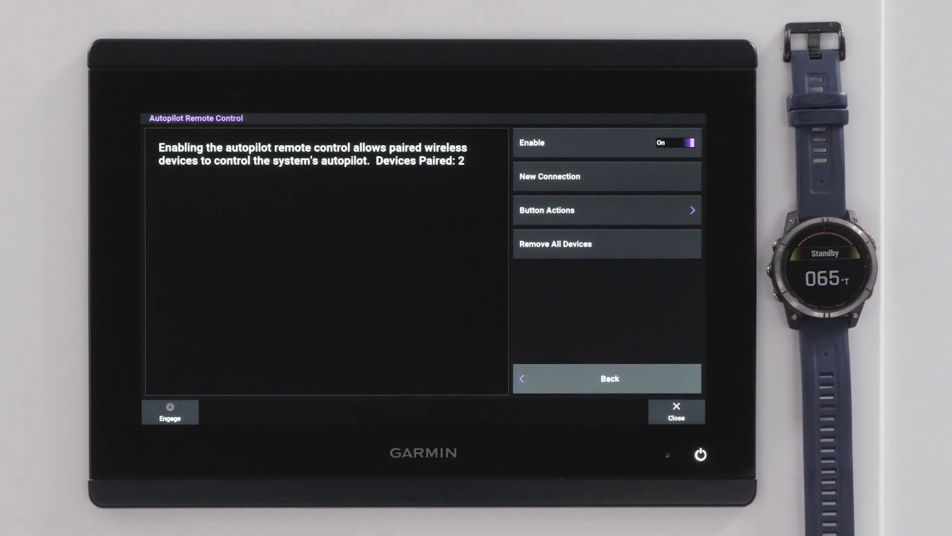